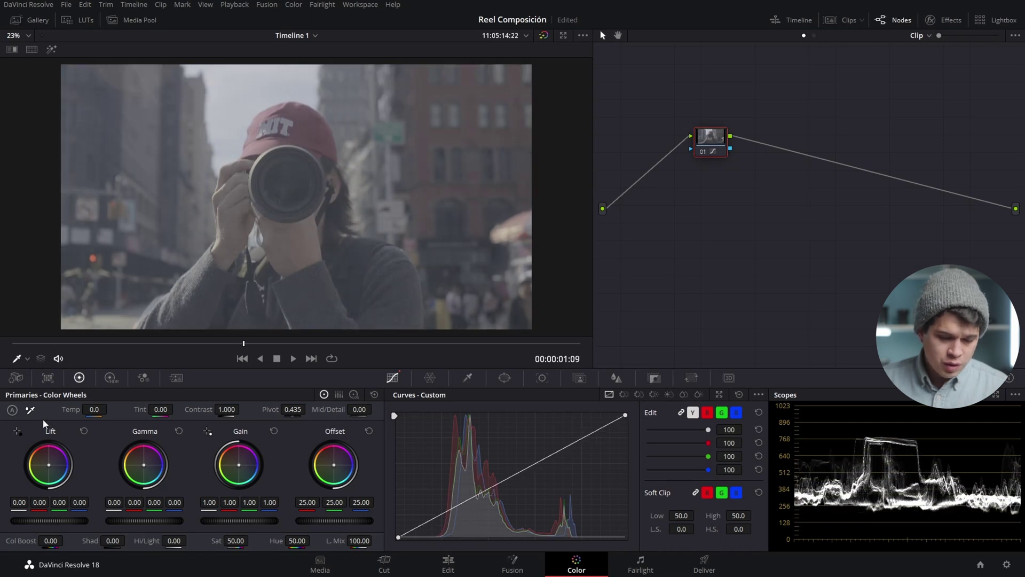
- Switch the Primaries panel from Log wheels to the HDR wheels mode
click(355, 394)
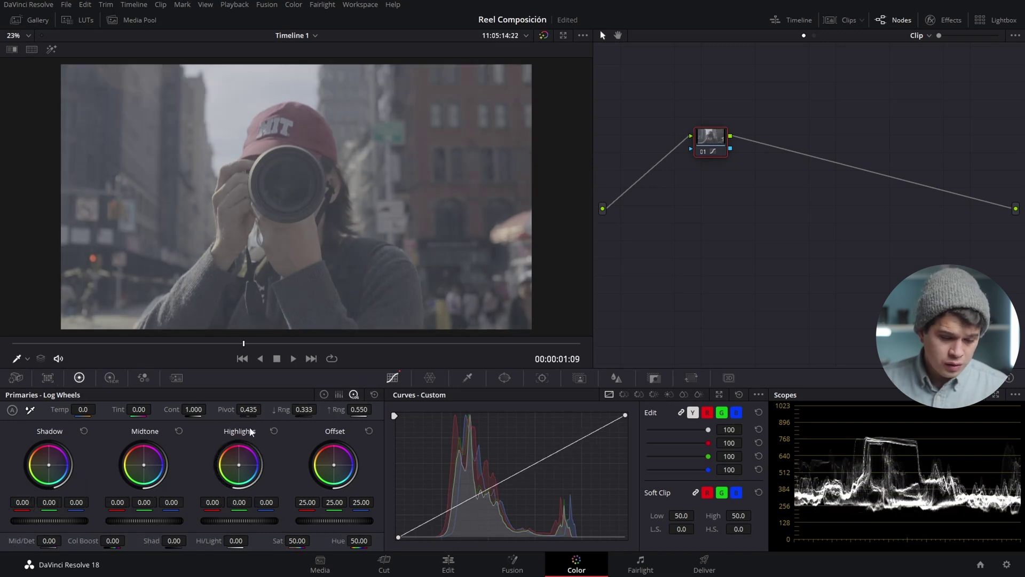
click(116, 379)
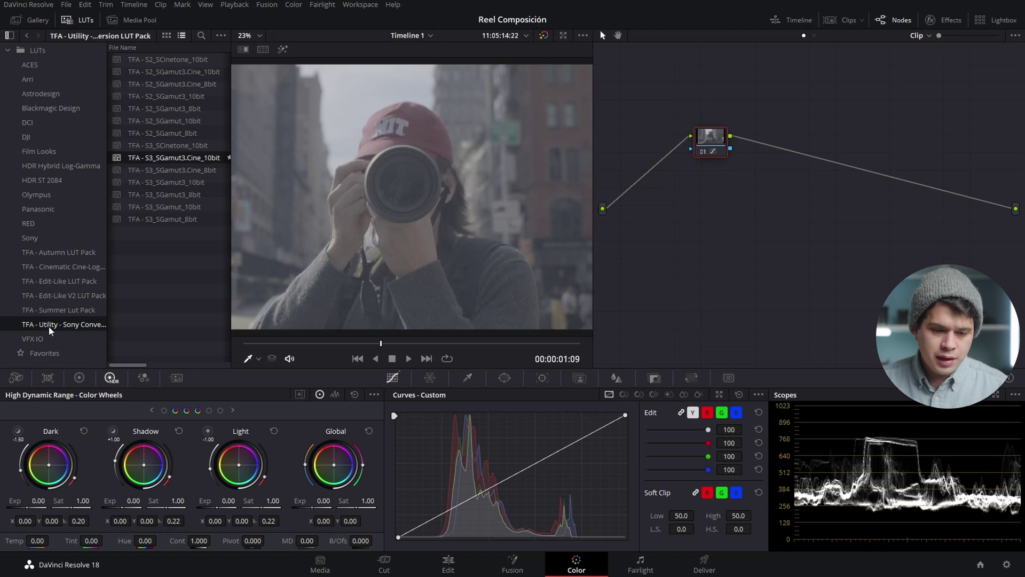
- Apply the TFA S3_SGamut3.Cine_10bit LUT to node 01 and toggle the node to compare
drag(720, 148, 756, 170)
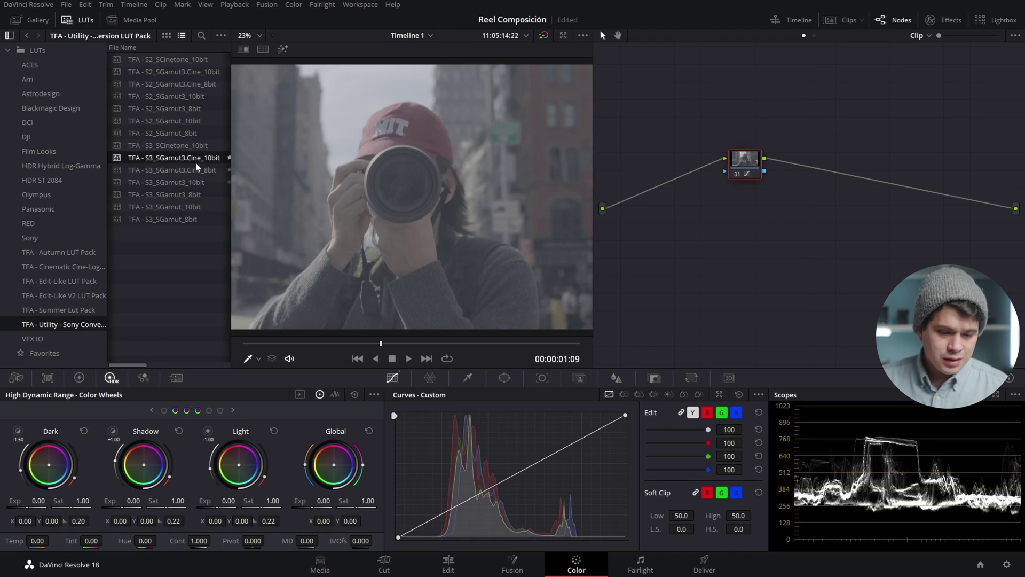
double_click(180, 158)
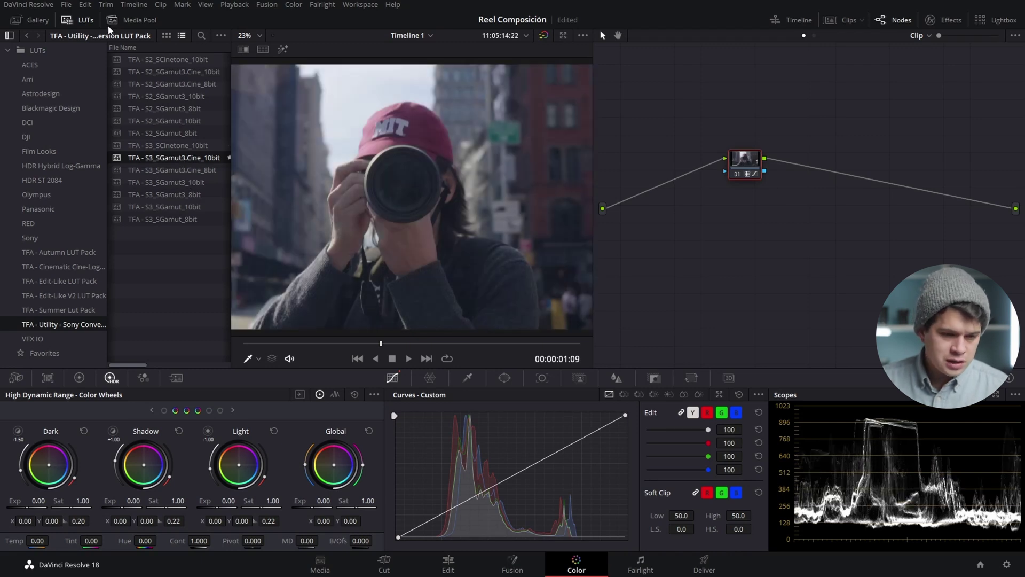
click(76, 23)
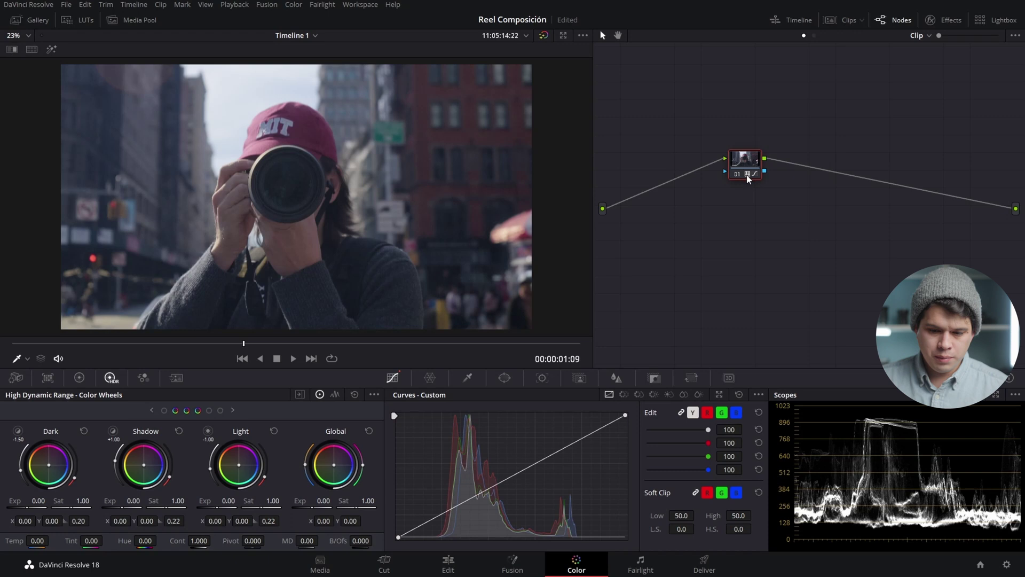
key(ctrl+d)
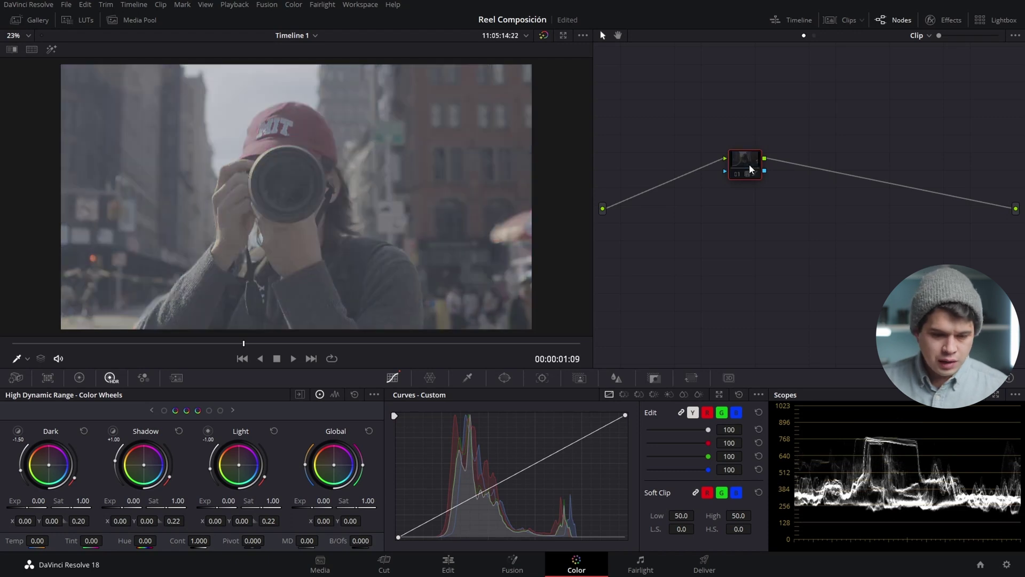
key(ctrl+d)
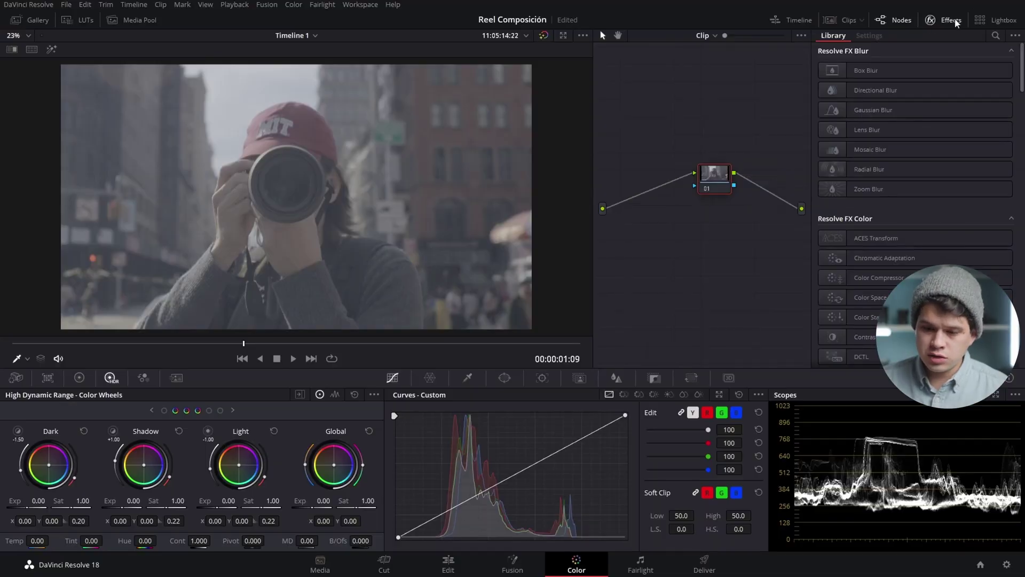
- Search the effects library for 'color' and drop Color Space Transform onto node 01
click(996, 34)
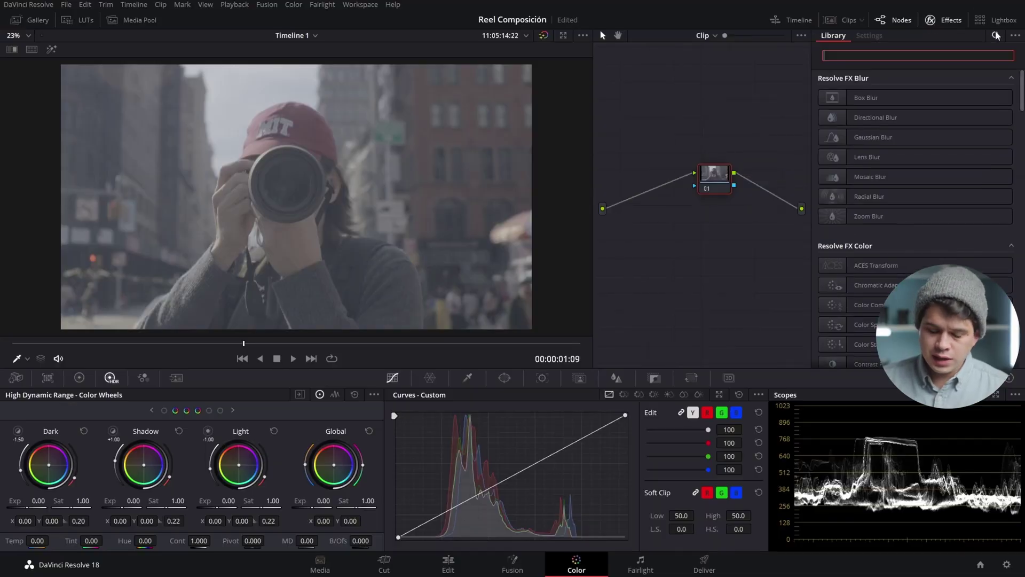
text(color)
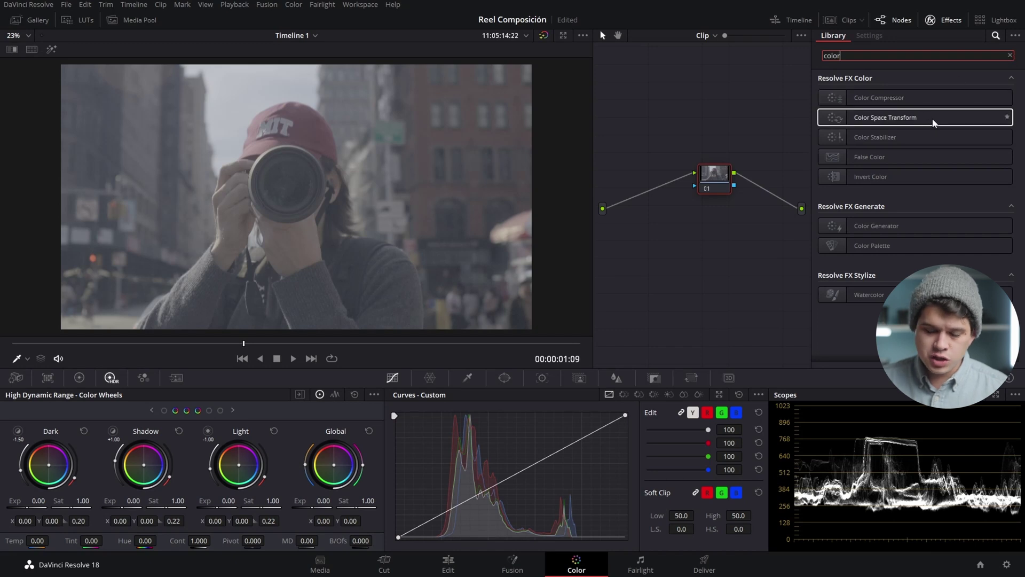
drag(934, 125, 717, 182)
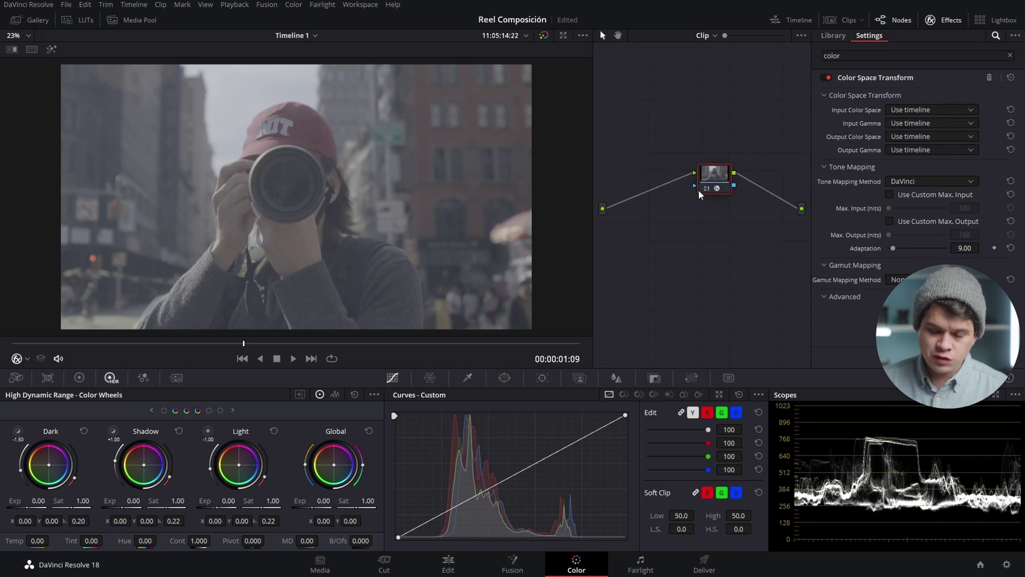
mouse_move(710, 180)
mouse_down()
mouse_move(759, 188)
mouse_move(715, 195)
mouse_up()
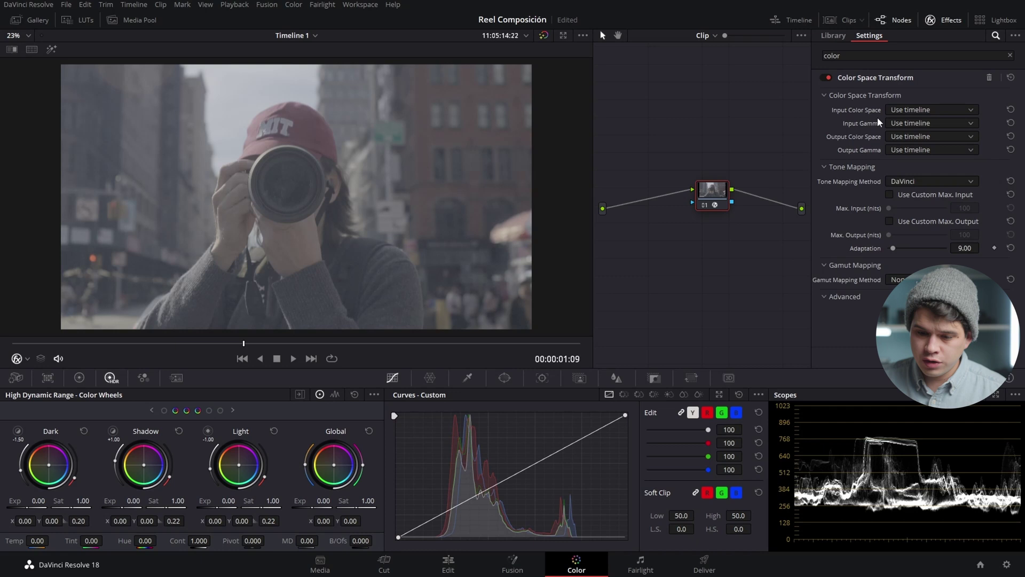
- Set Color Space Transform input to Sony S-Gamut3.Cine with Sony S-Log3 gamma, then toggle the node to compare
click(902, 110)
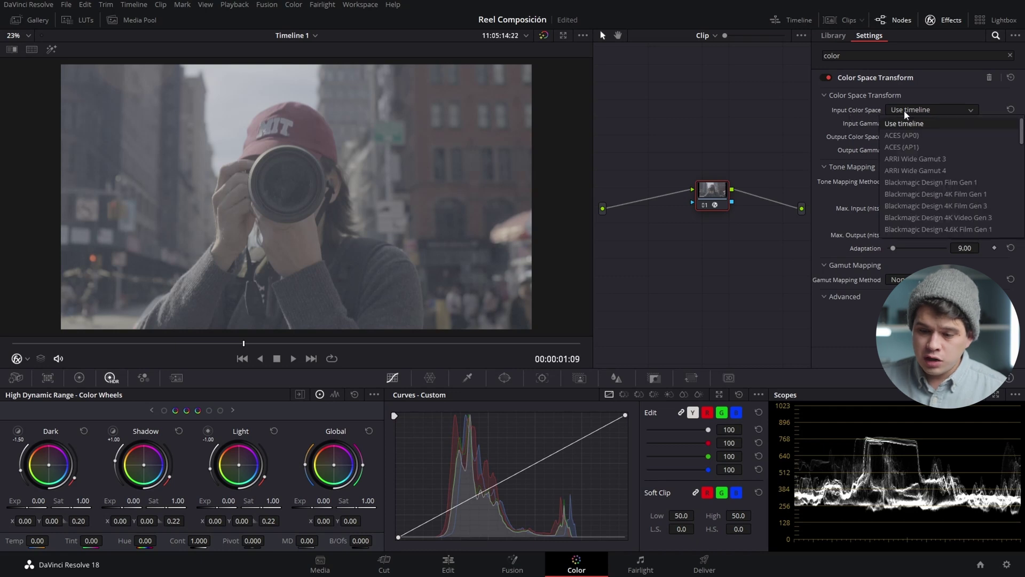
scroll(943, 155, down, 5)
click(943, 156)
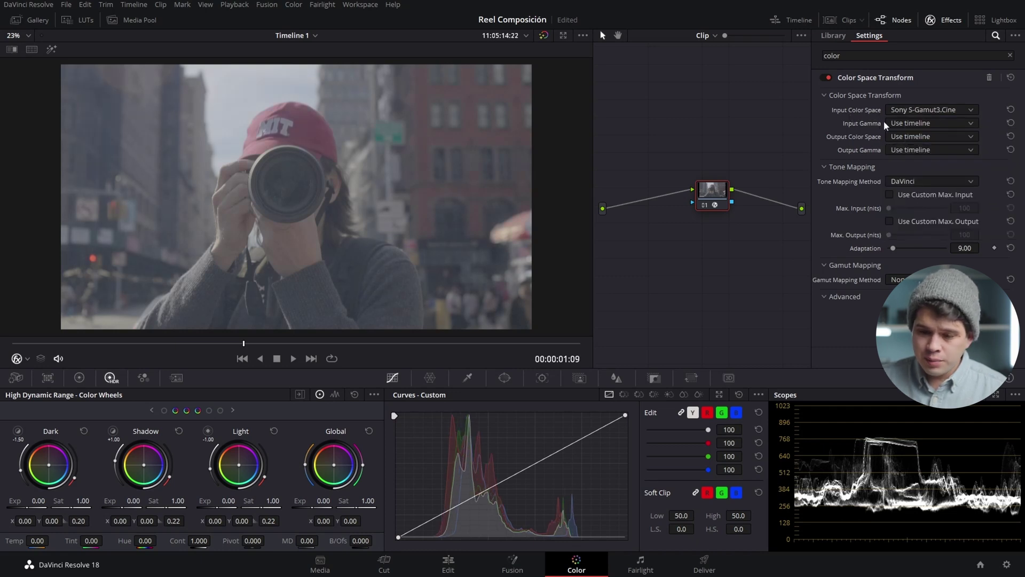
click(913, 124)
scroll(935, 181, down, 3)
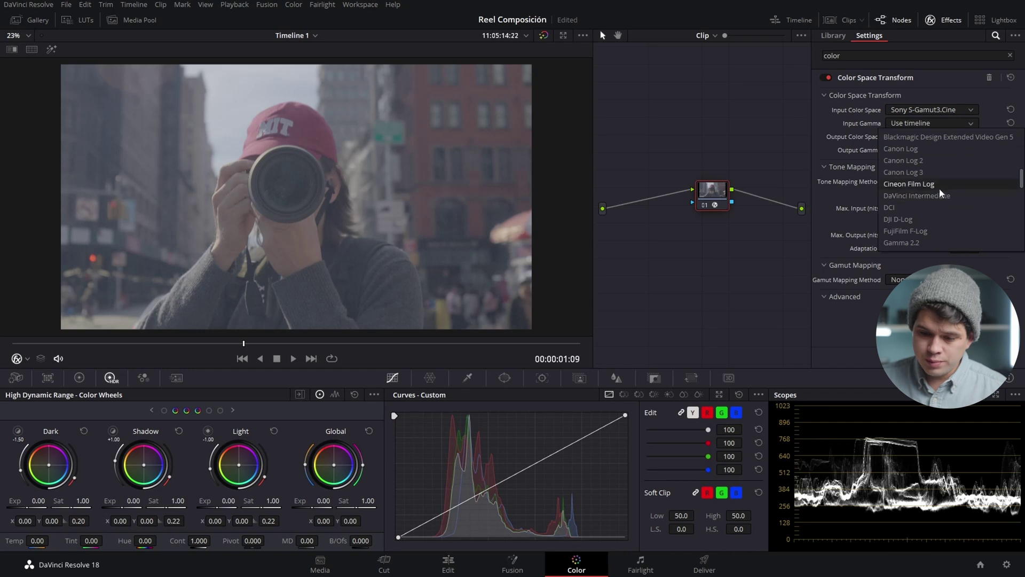
scroll(944, 184, down, 5)
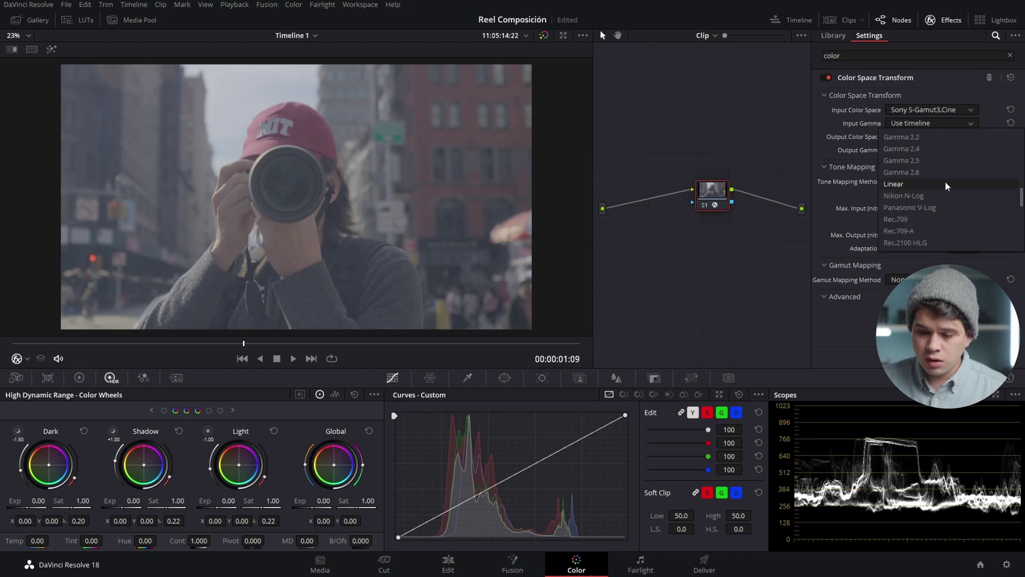
scroll(945, 181, down, 3)
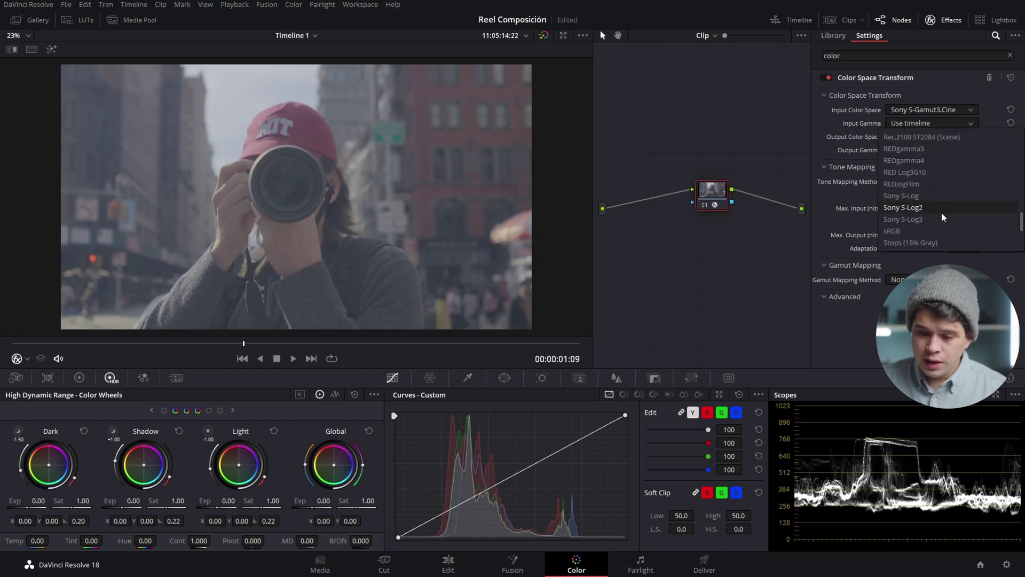
click(939, 218)
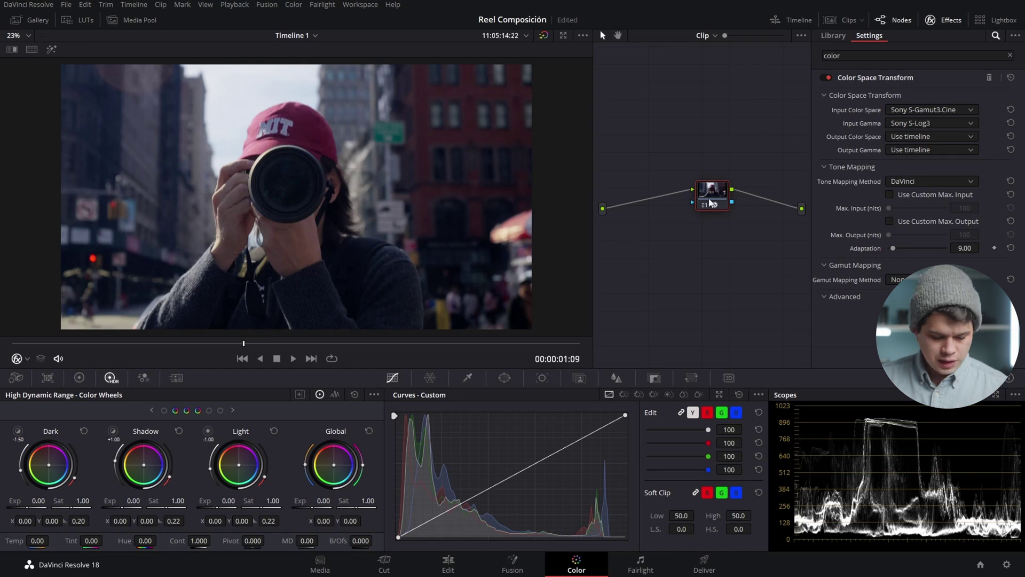
key(ctrl+d)
key(ctrl+d)
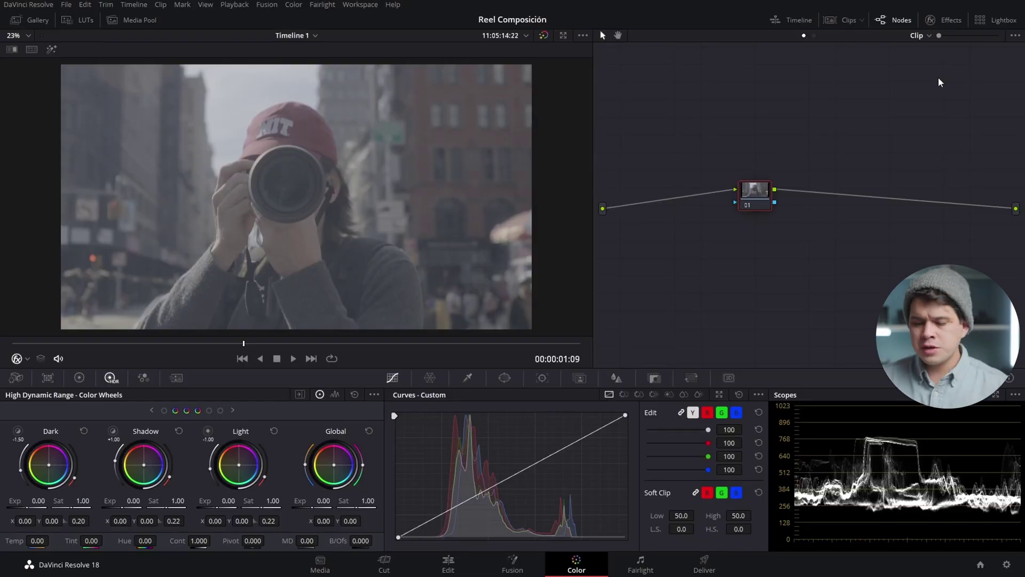
- Set Project Settings color science to DaVinci YRGB Color Managed and save
click(1006, 564)
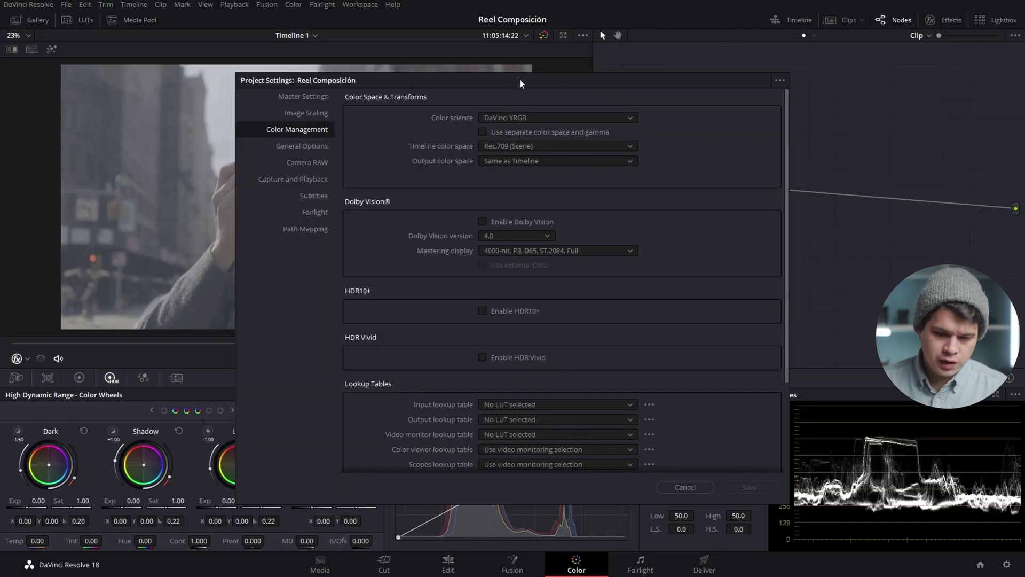
click(527, 118)
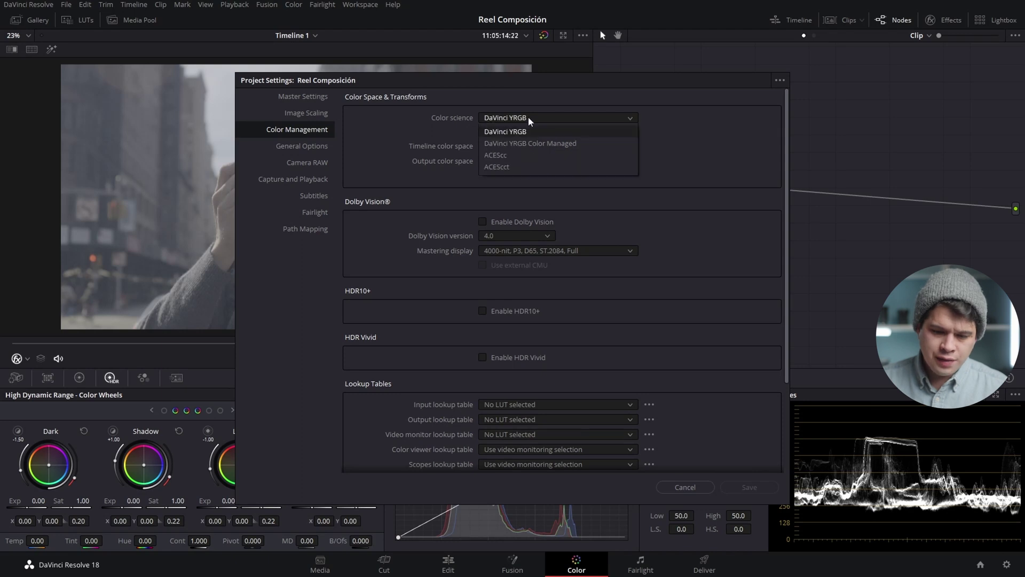
click(536, 143)
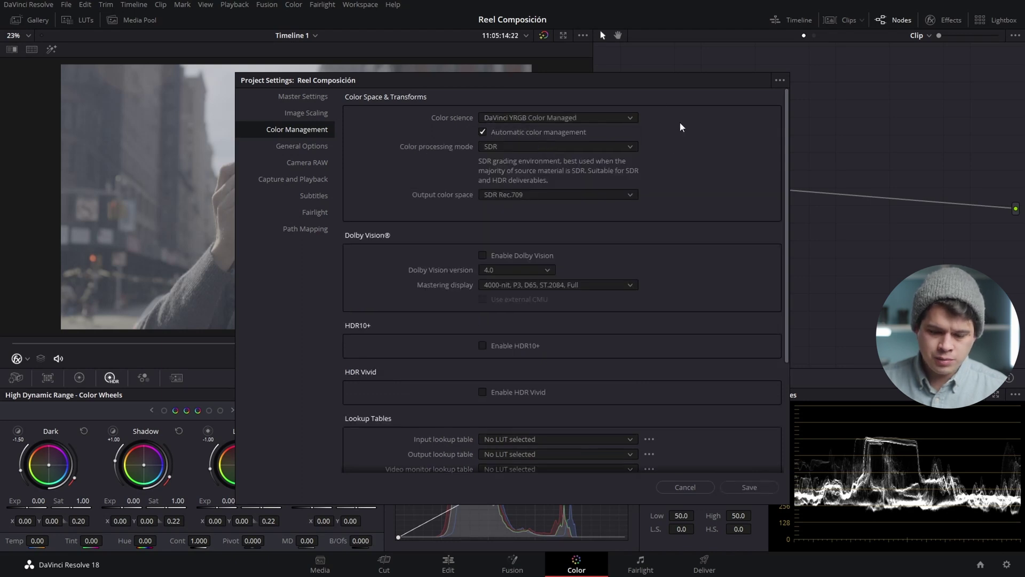
drag(613, 81, 799, 32)
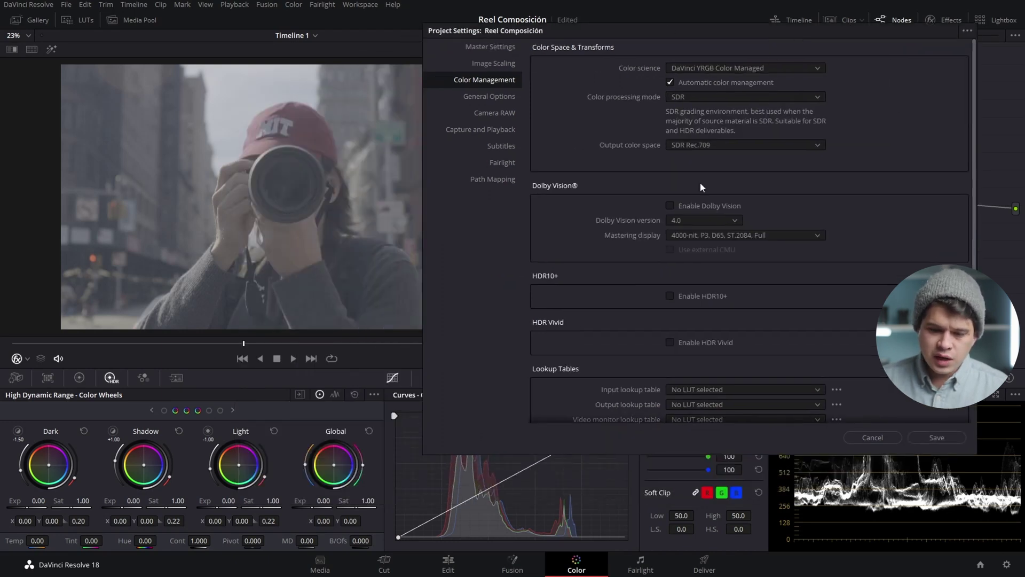
click(936, 437)
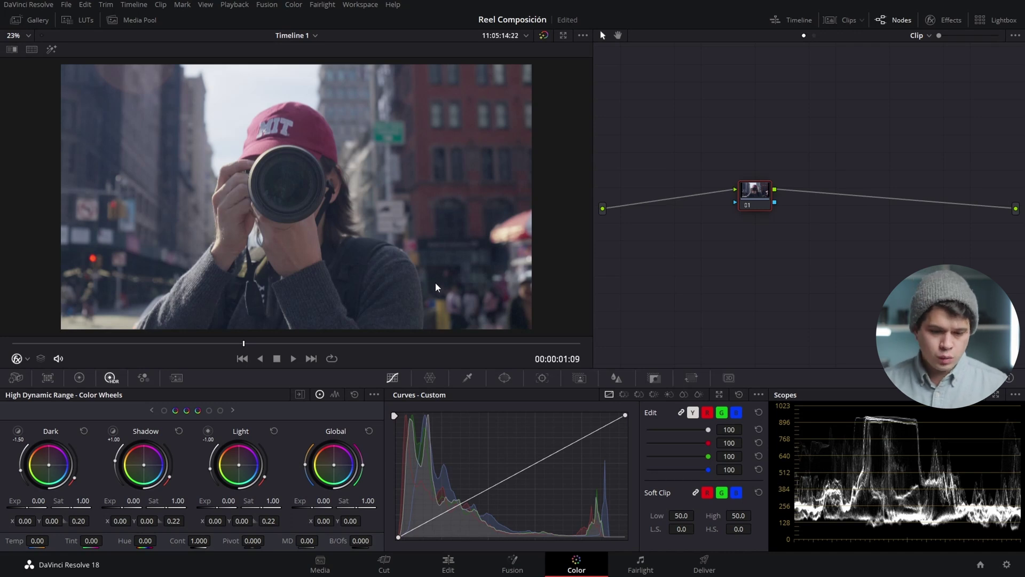
- Disable automatic color management, choose Custom processing mode with sRGB output color space, and save
key(shift+9)
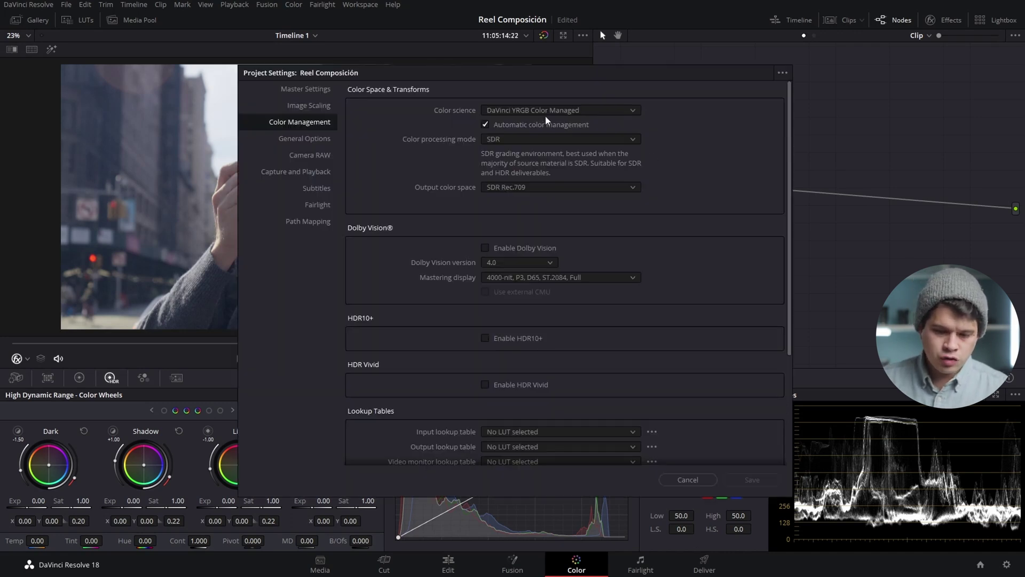
click(485, 124)
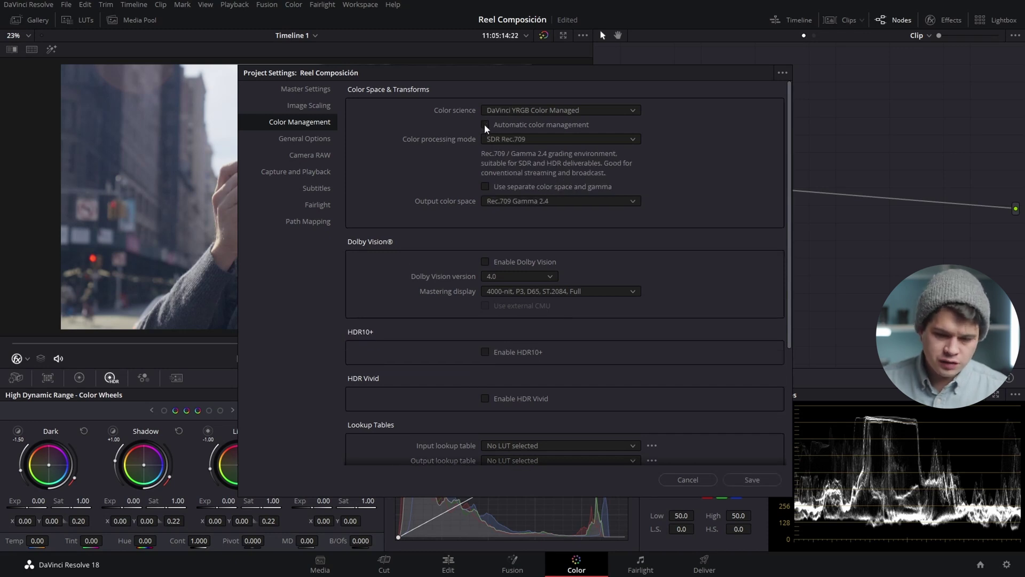
click(527, 139)
click(527, 256)
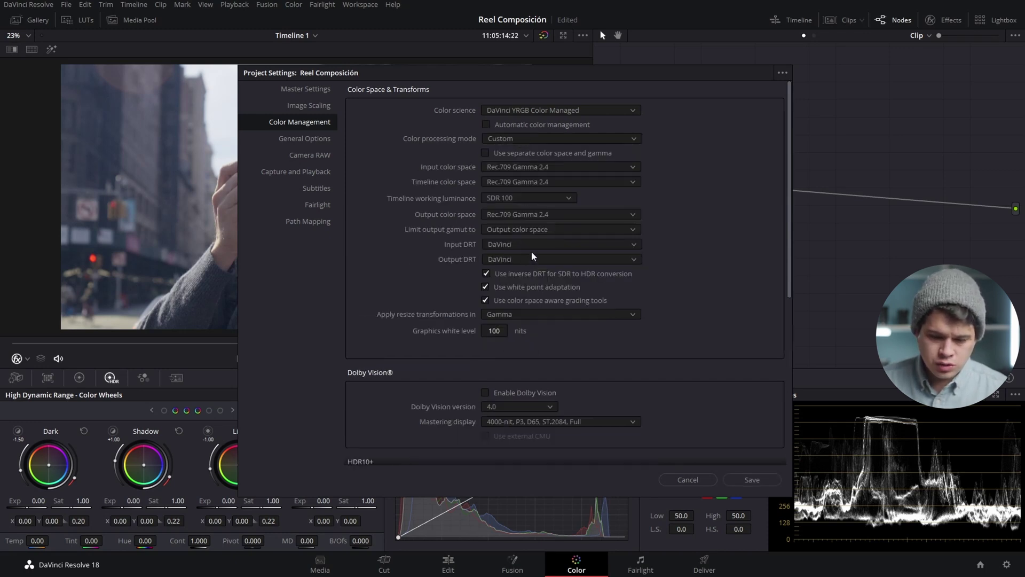
click(515, 214)
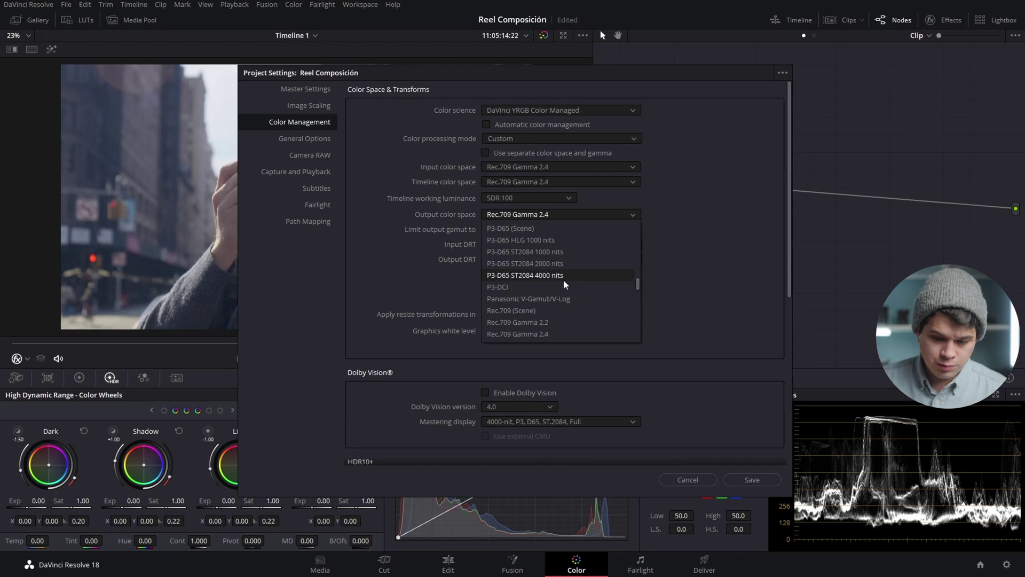
scroll(539, 284, down, 5)
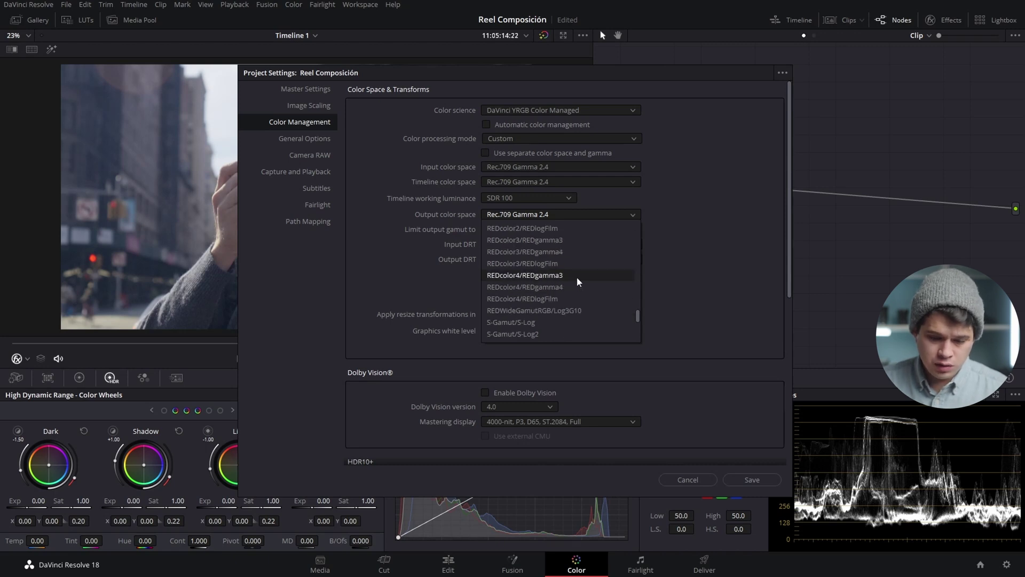
scroll(578, 277, down, 3)
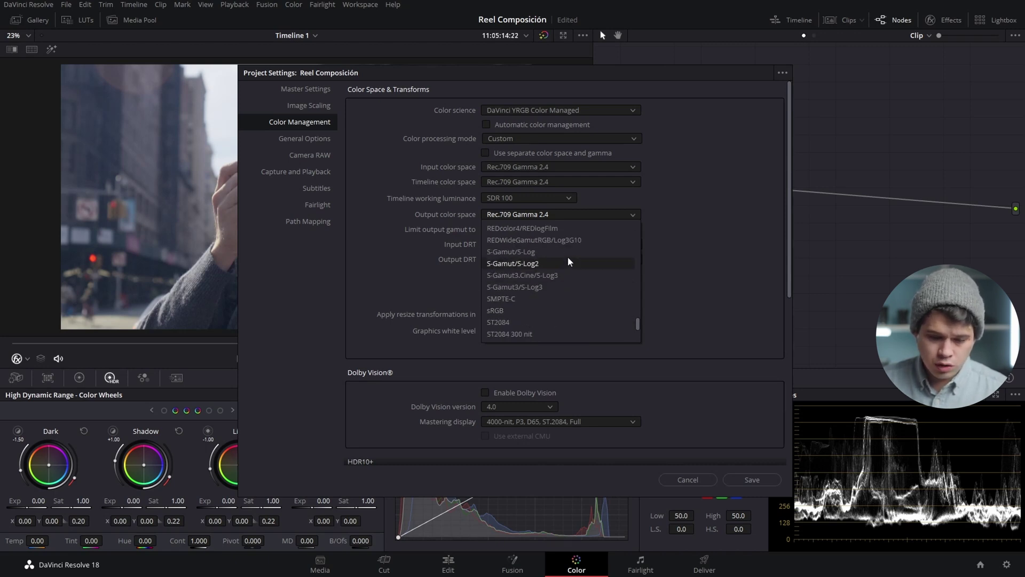
scroll(566, 267, down, 2)
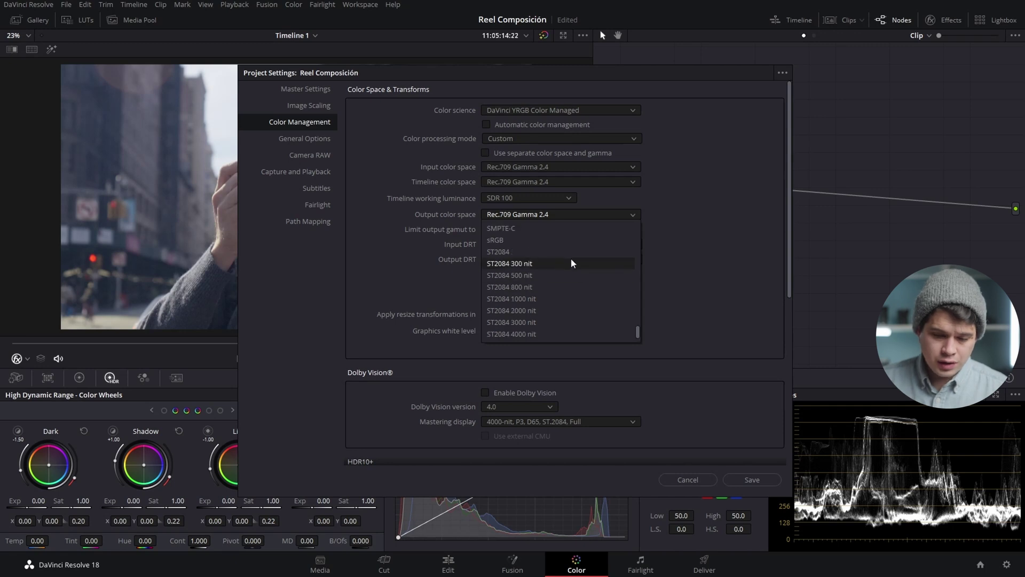
click(495, 240)
drag(373, 73, 578, 27)
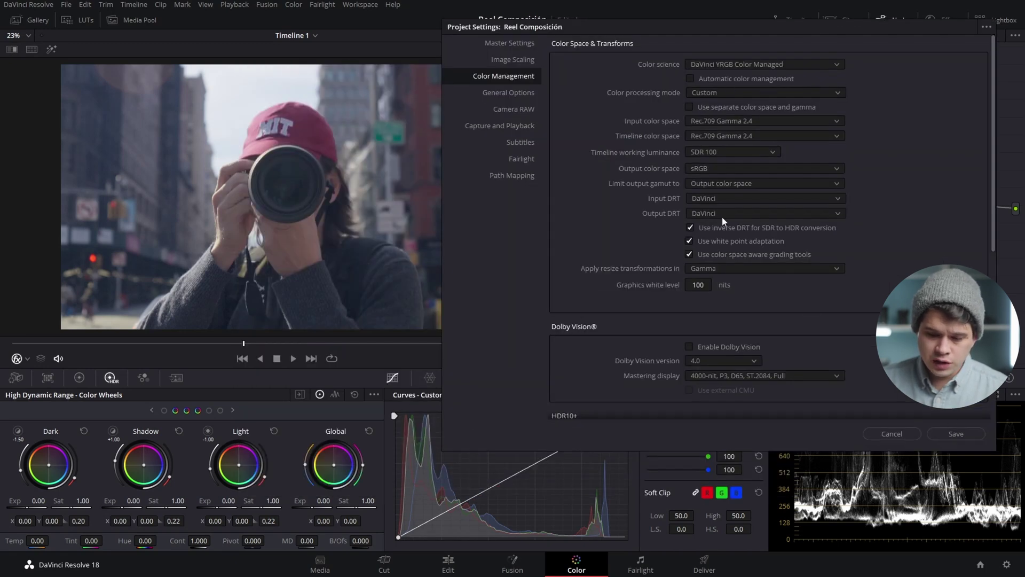
click(955, 433)
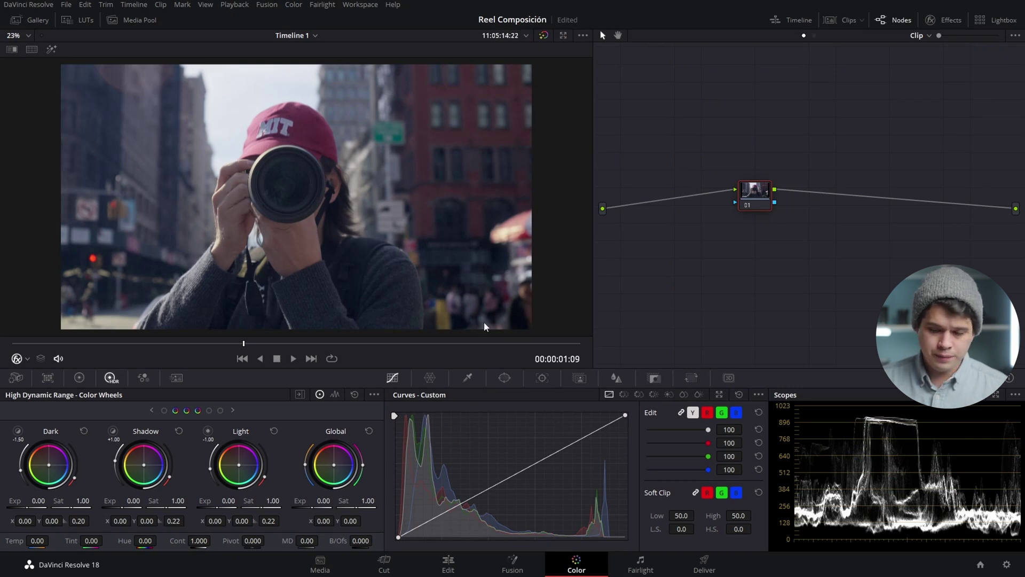
- Nudge node 01 left, then drag it slightly right of its original spot
drag(755, 201, 721, 203)
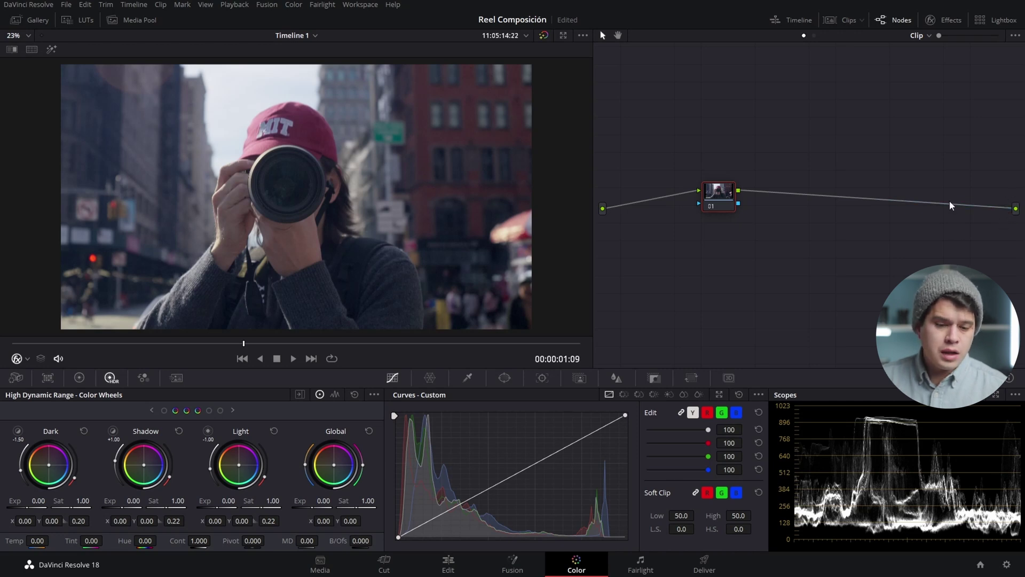
drag(721, 201, 779, 214)
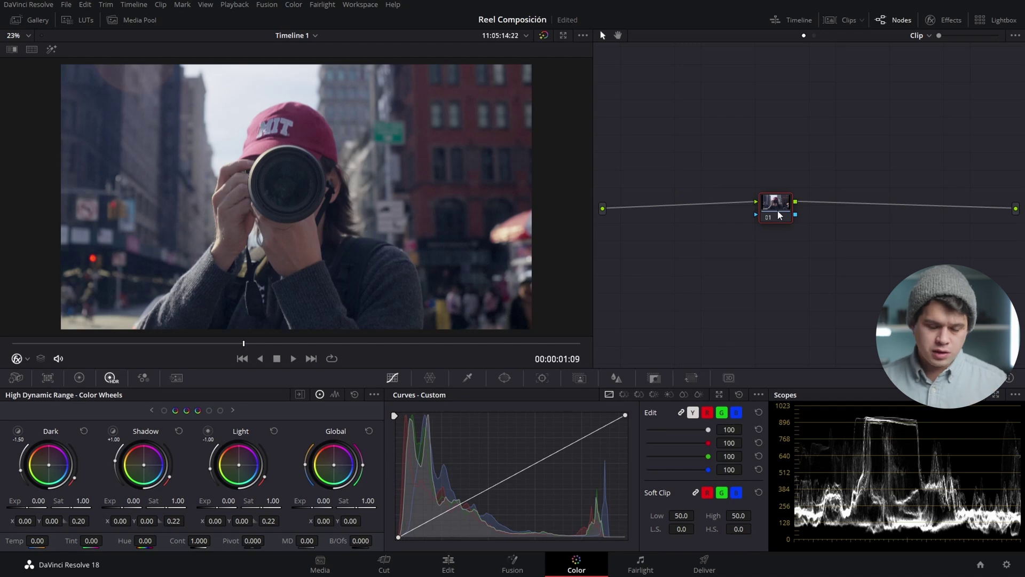